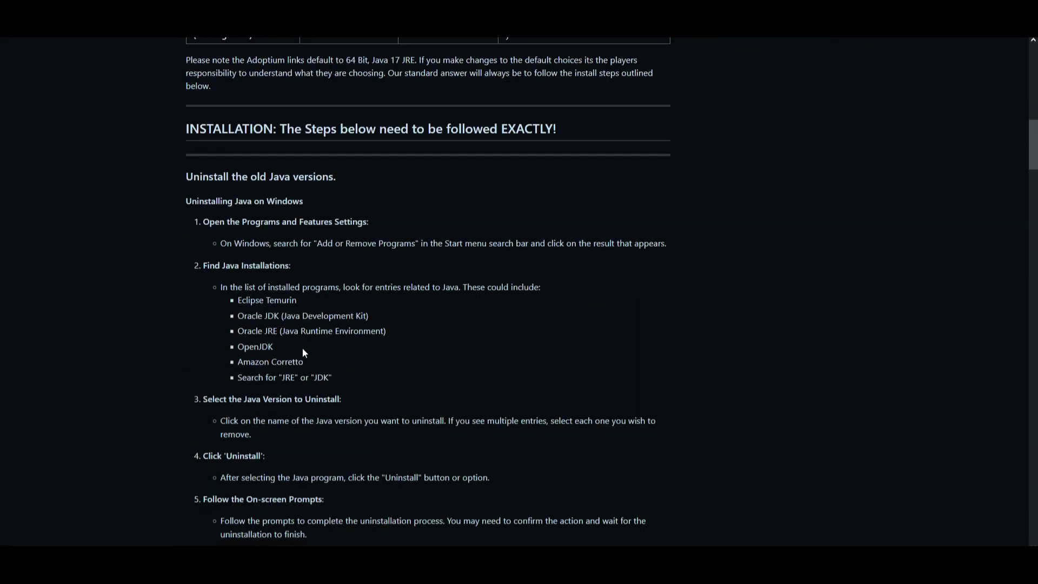
- Open the Add or remove programs settings and uninstall AdoptOpenJDK JRE with Hotspot 11.0.6.10 (x64)
scroll(303, 348, up, 3)
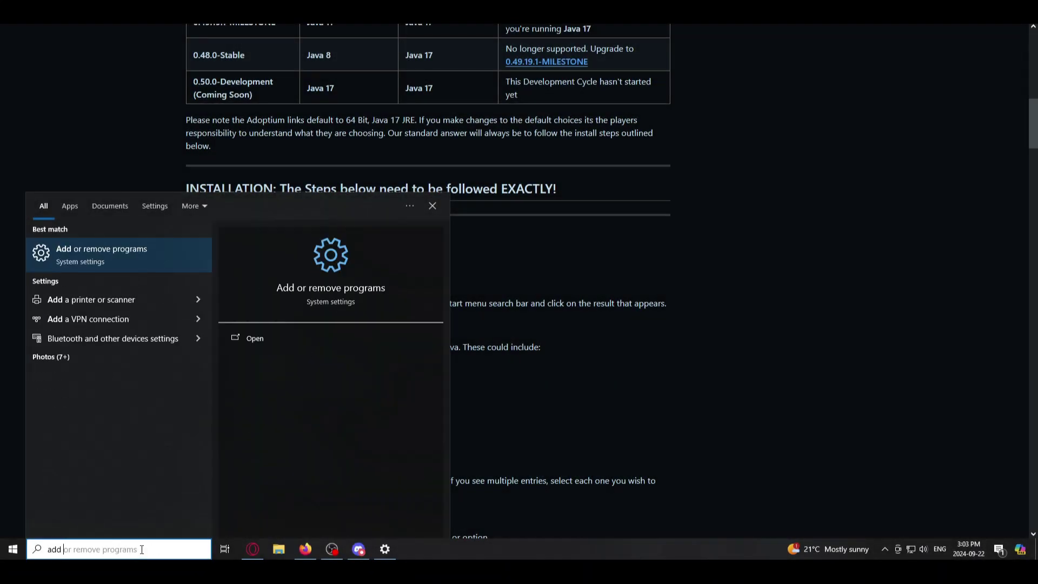
click(123, 260)
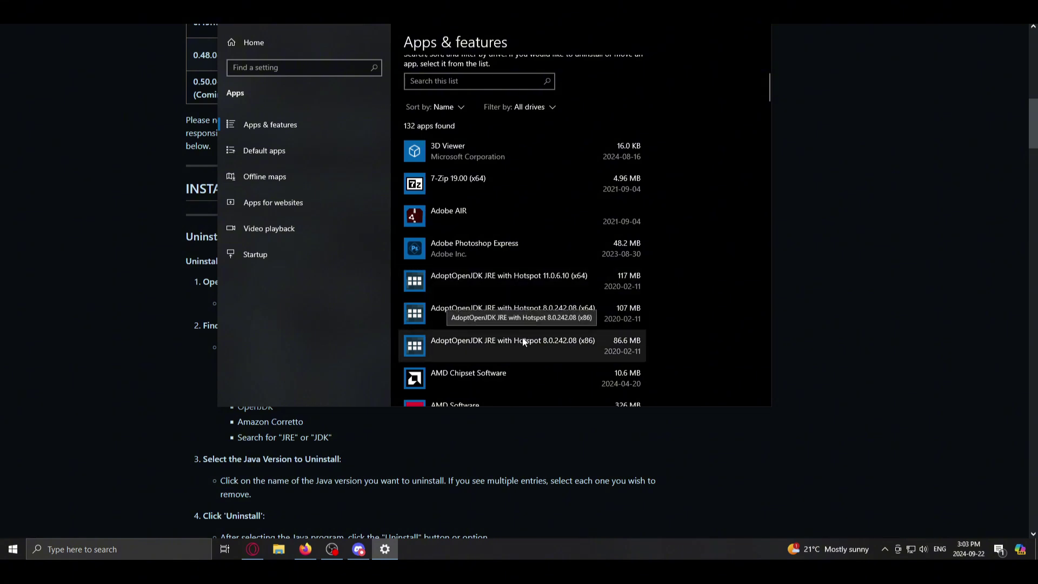
click(517, 292)
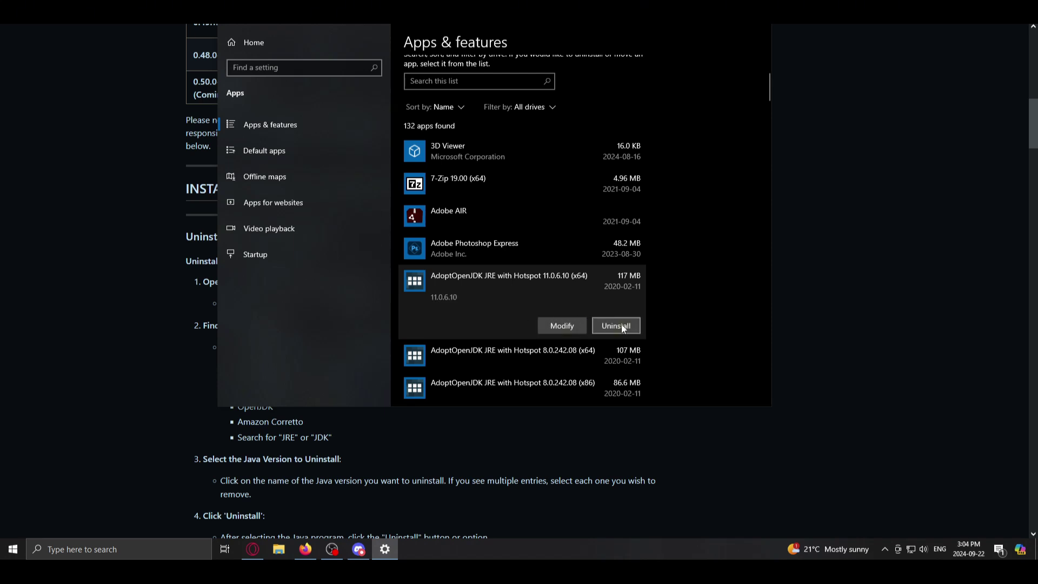
click(622, 324)
click(660, 301)
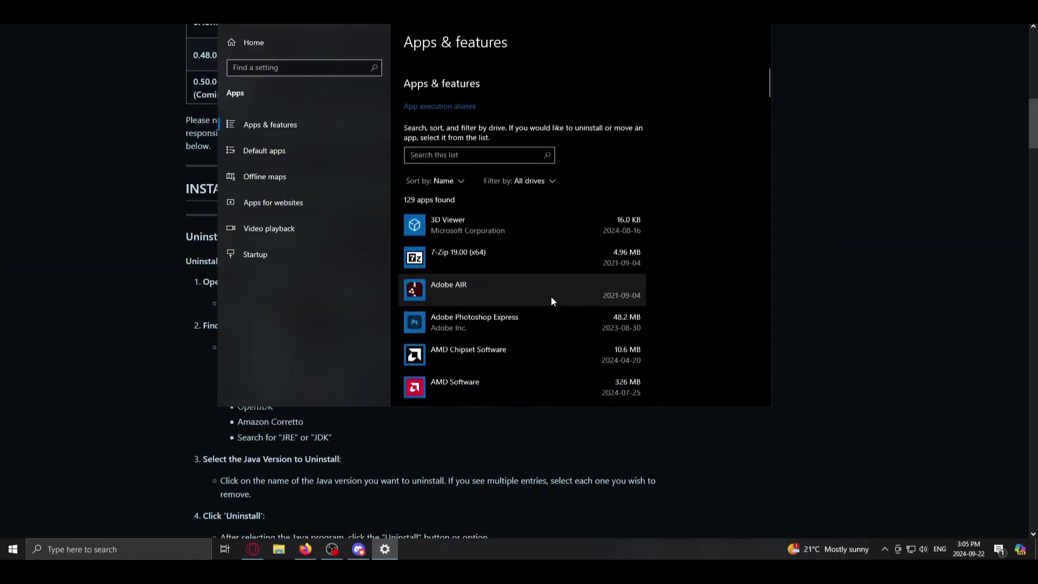
- Check the installed apps against the guide's list of Java entries and read the remaining Windows uninstall instructions
scroll(550, 296, down, 2)
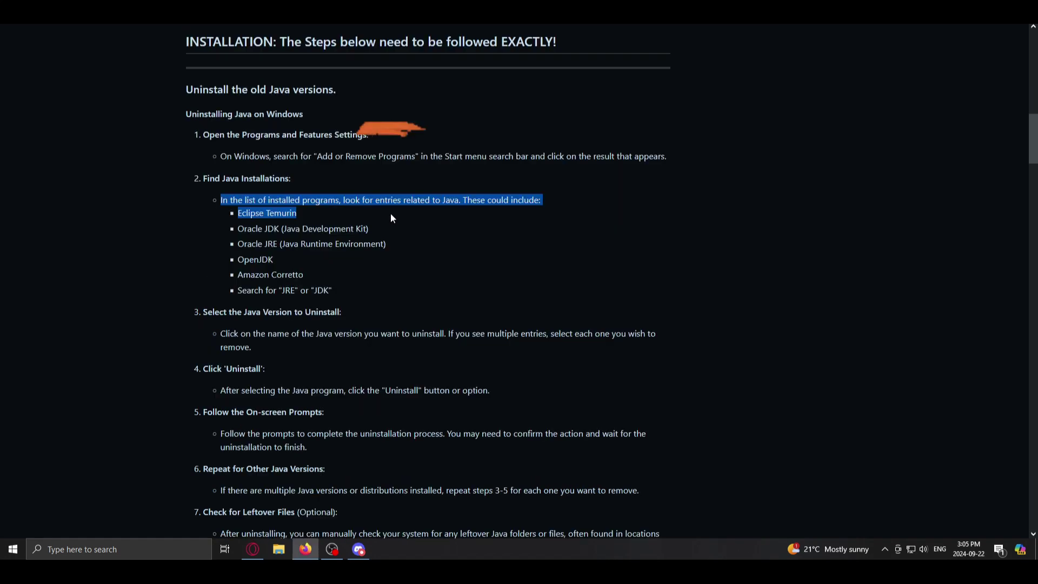
mouse_move(390, 213)
mouse_down()
mouse_move(382, 227)
mouse_move(397, 297)
mouse_up()
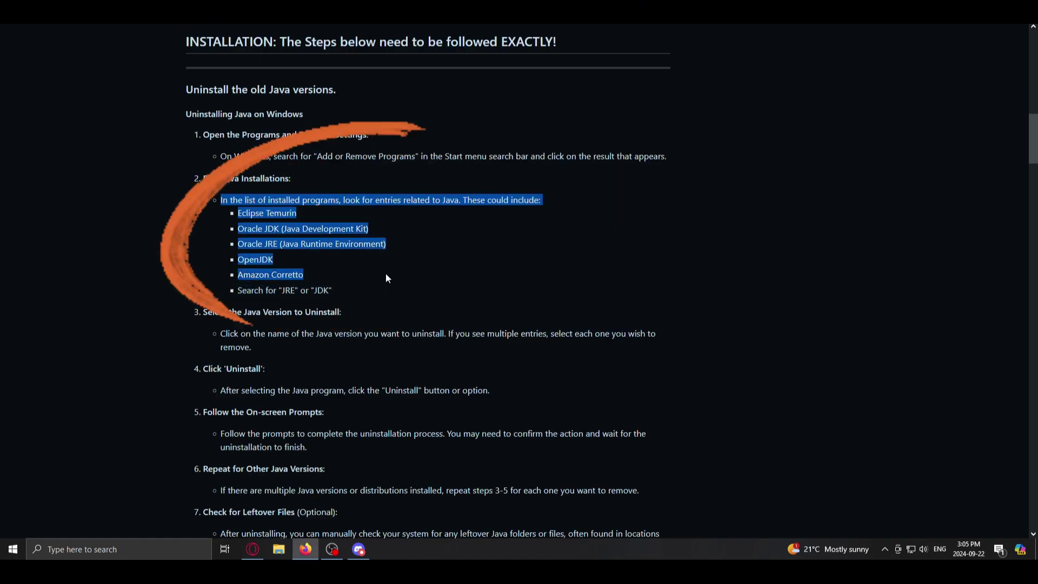
click(388, 288)
scroll(323, 149, down, 3)
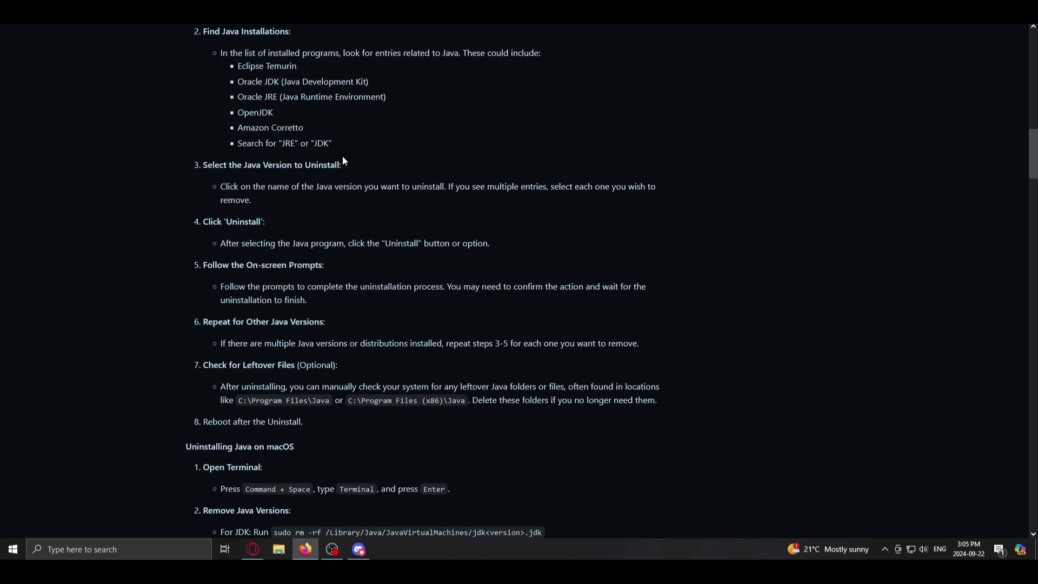
scroll(336, 157, down, 3)
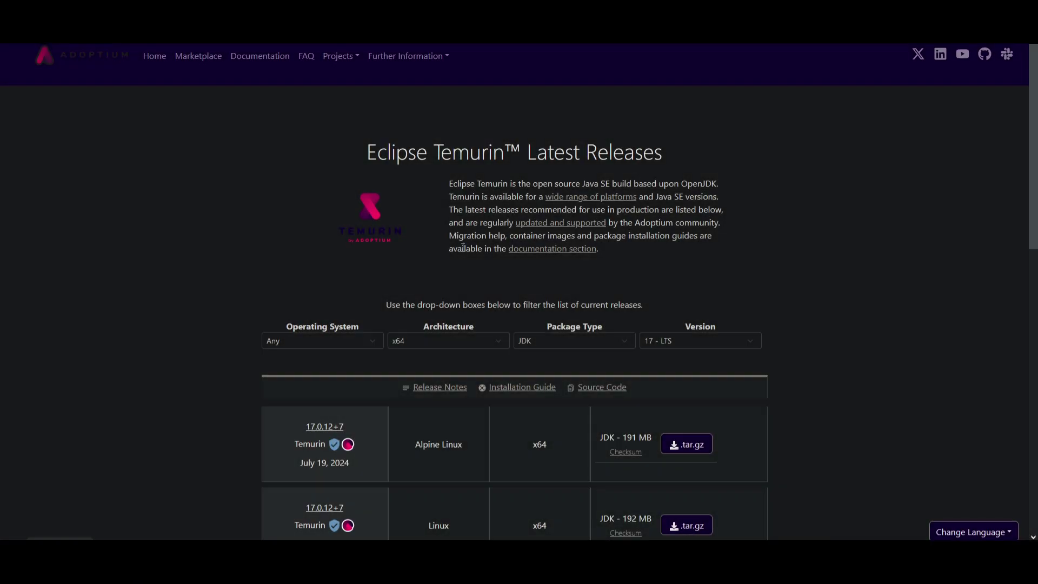
- Download the Windows x64 .msi installer of Eclipse Temurin JDK 17.0.12+7 from the latest releases
drag(357, 162, 595, 157)
click(627, 275)
scroll(628, 276, down, 7)
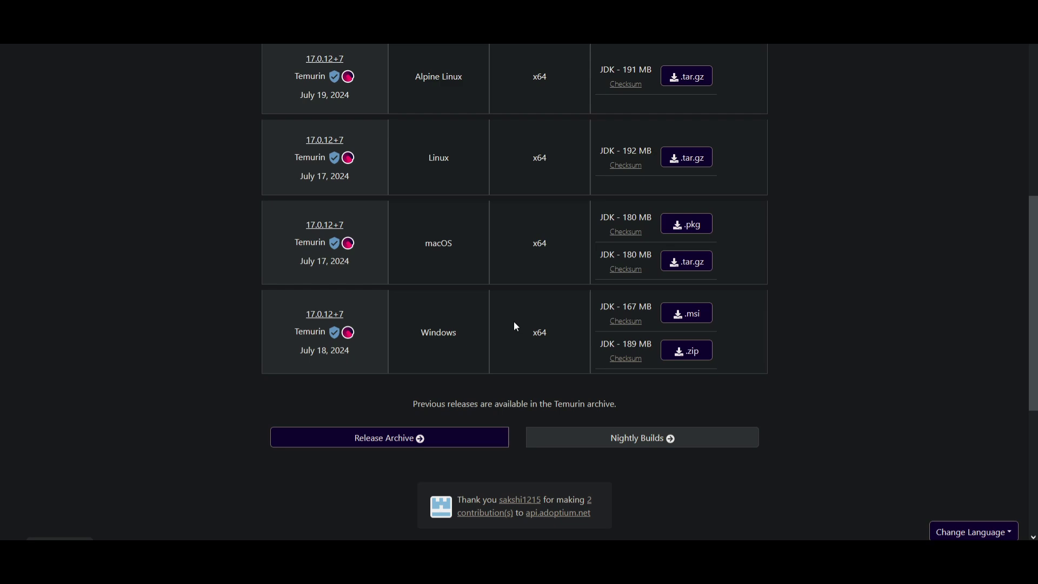
scroll(514, 327, up, 5)
scroll(595, 324, down, 3)
scroll(574, 314, down, 1)
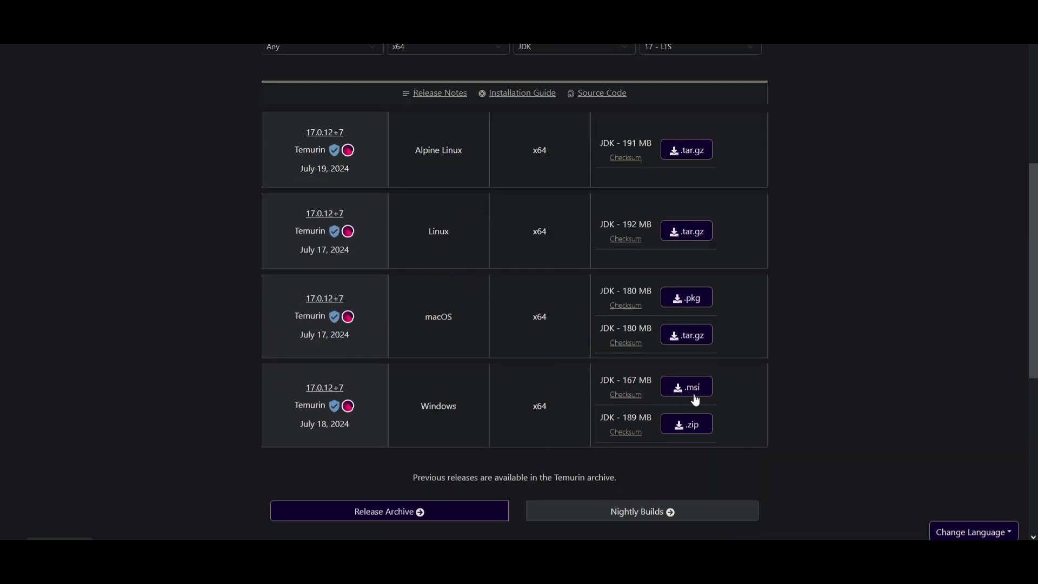
click(693, 391)
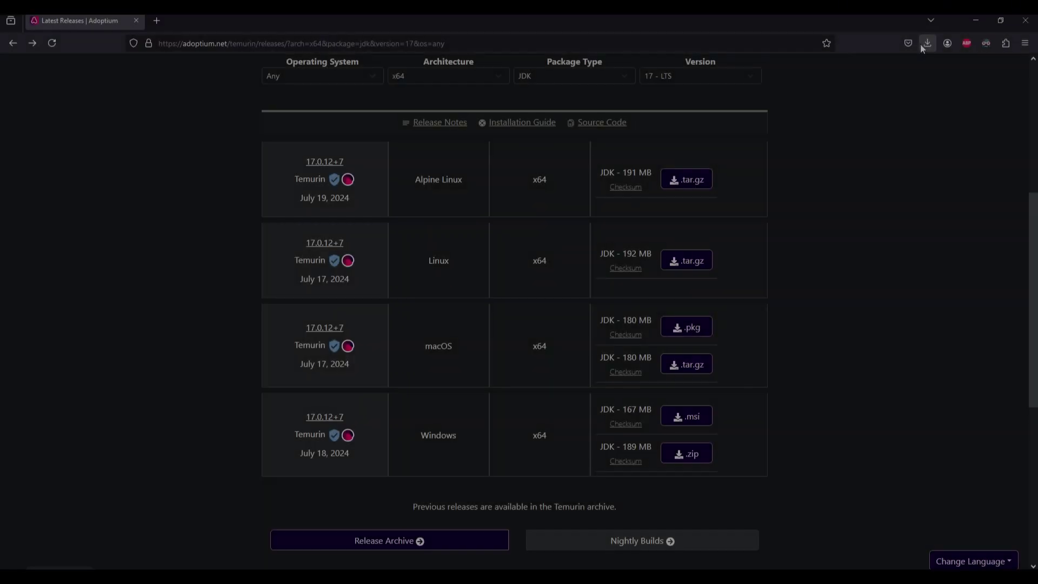
- Show the downloaded OpenJDK17U installer in its folder, launch it and advance to the Custom Setup page
right_click(810, 65)
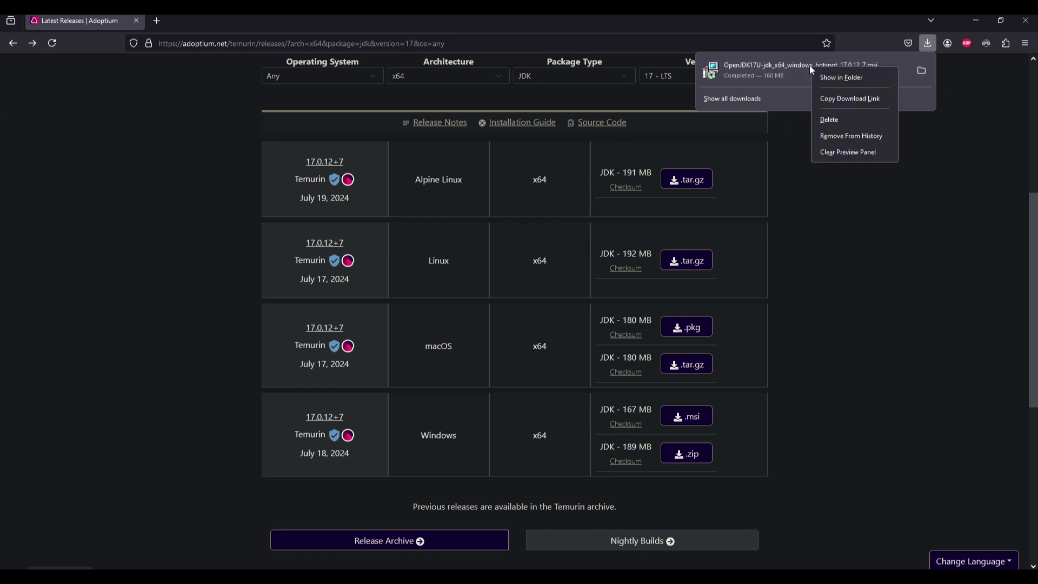
click(835, 77)
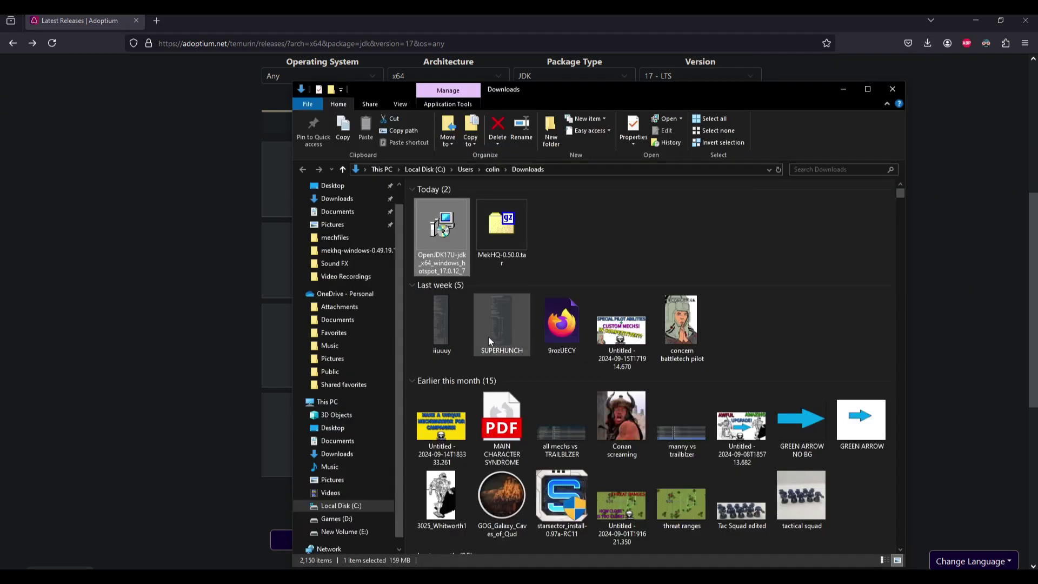
double_click(443, 229)
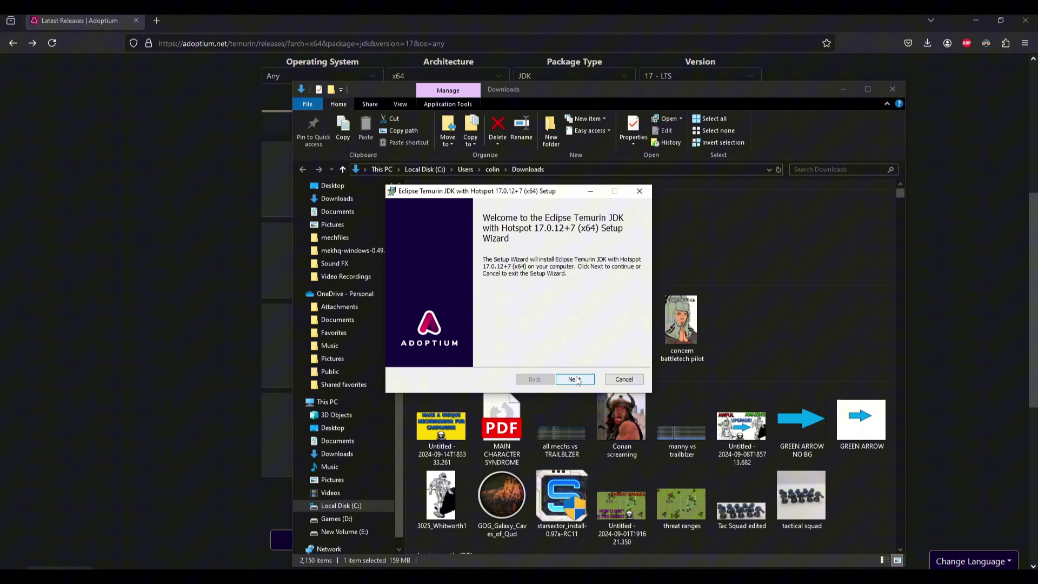
click(576, 380)
click(434, 354)
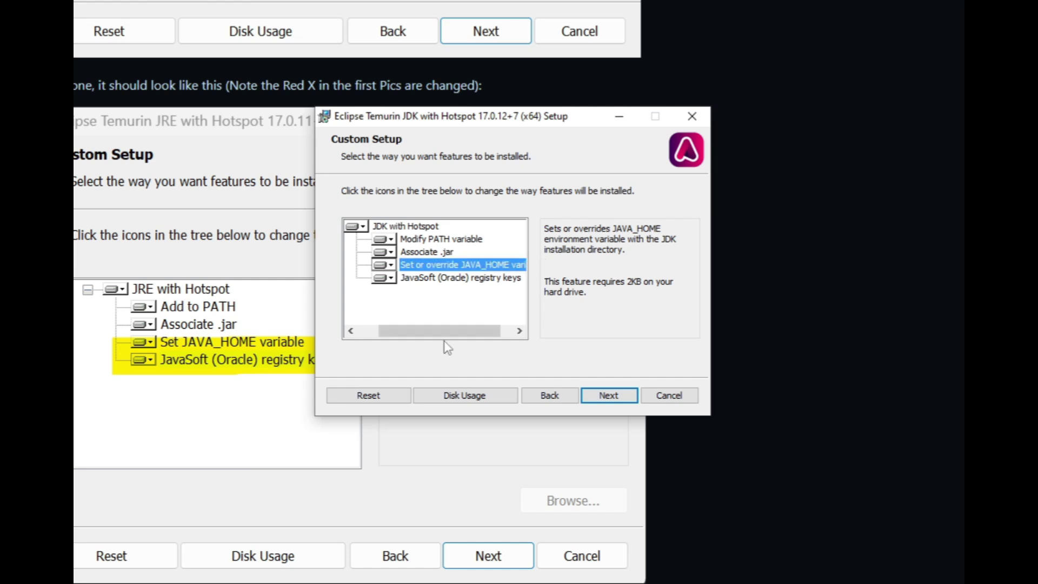
- Set the JAVA_HOME variable and JavaSoft (Oracle) registry keys features to be installed on the local hard drive
click(387, 265)
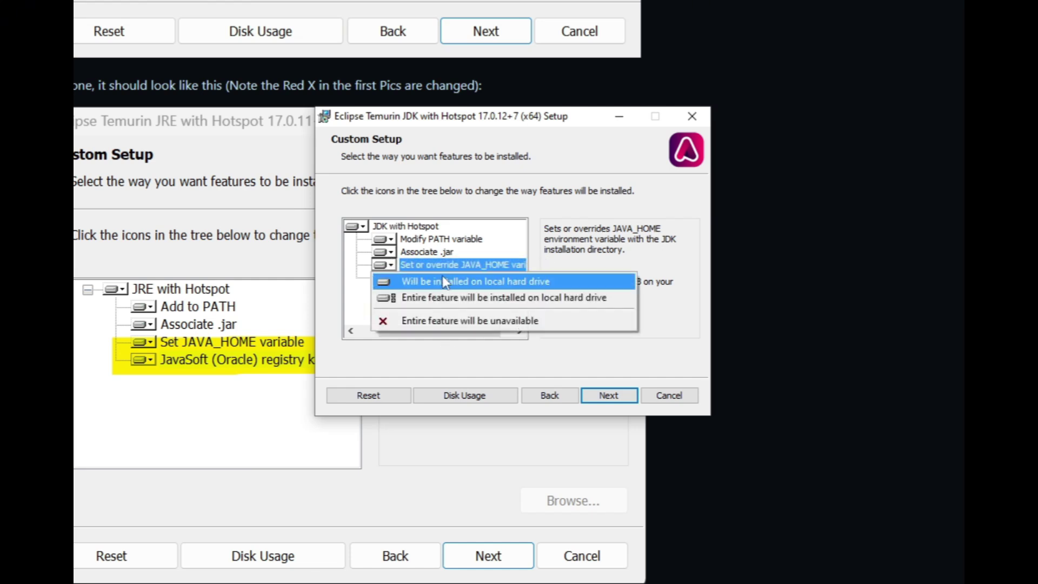
click(520, 282)
click(385, 278)
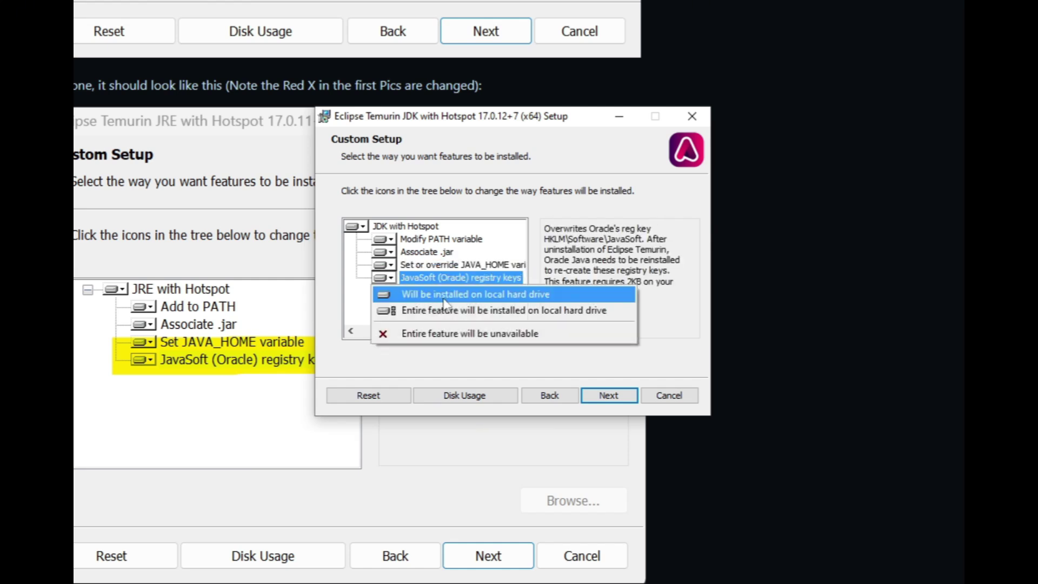
click(445, 295)
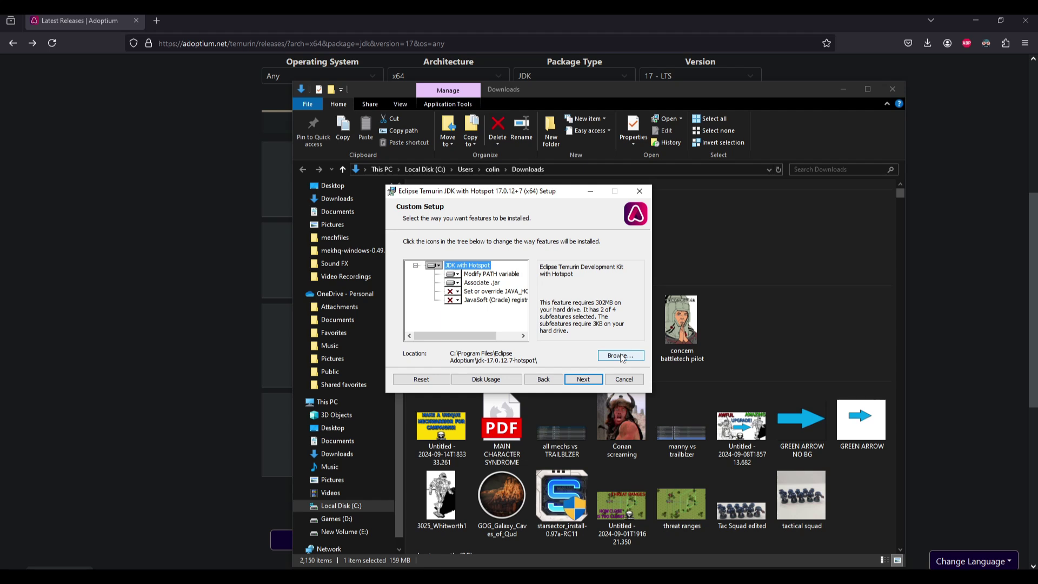
- Set the JDK's destination folder to E:\Java\ and open the Java folder on New Volume (E:) in File Explorer
click(621, 356)
click(589, 245)
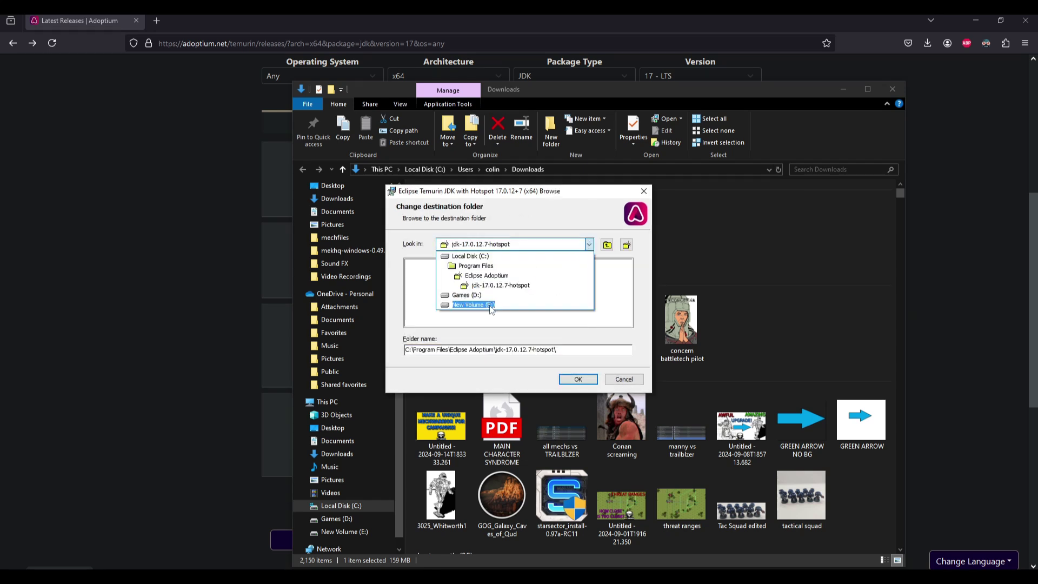
click(491, 306)
click(423, 283)
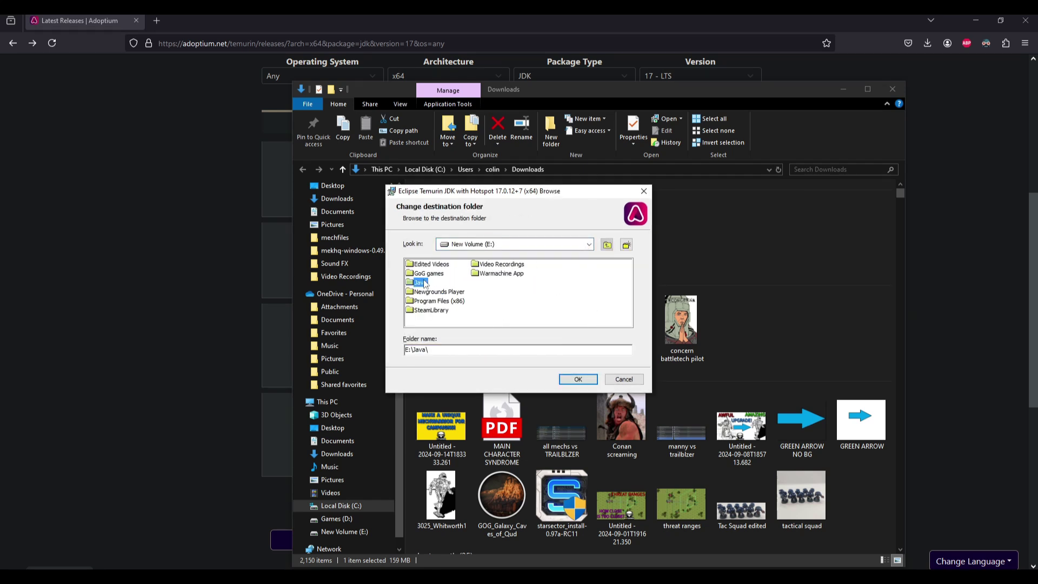
click(579, 380)
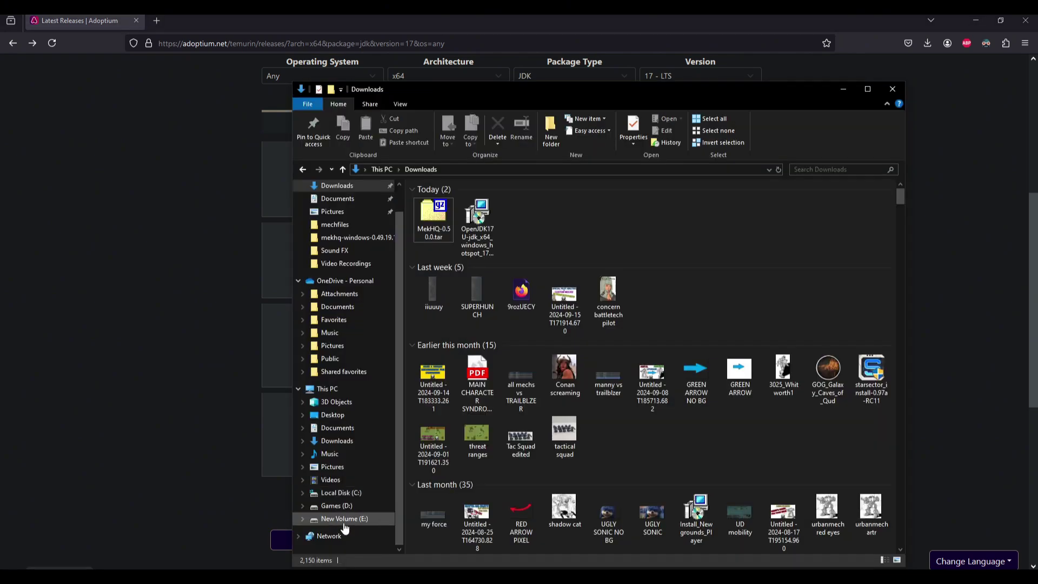
click(344, 520)
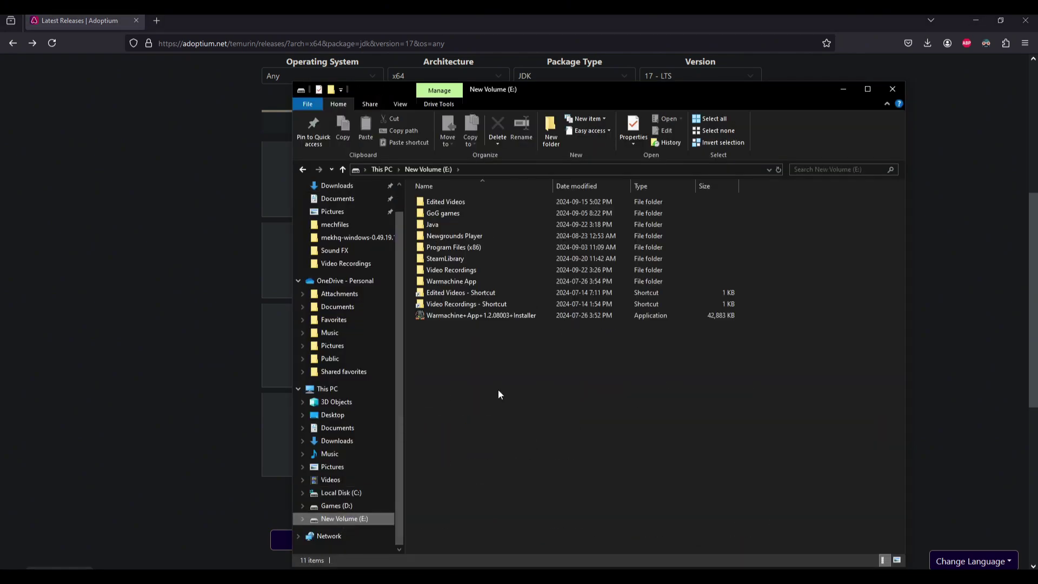
double_click(463, 225)
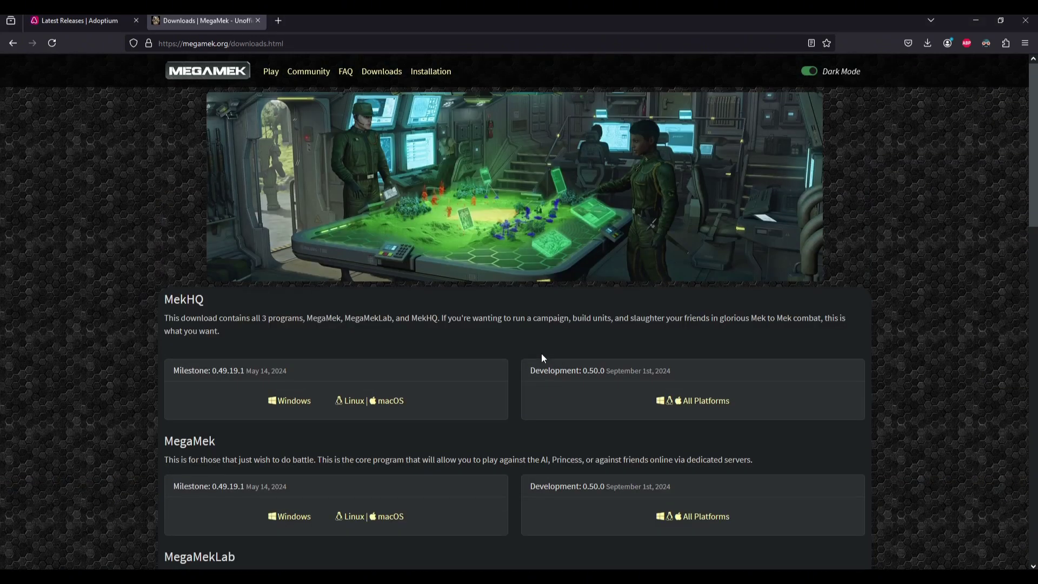
- Download the MekHQ development 0.50.0 package for all platforms from the MegaMek site and show the file in its folder
scroll(557, 315, down, 3)
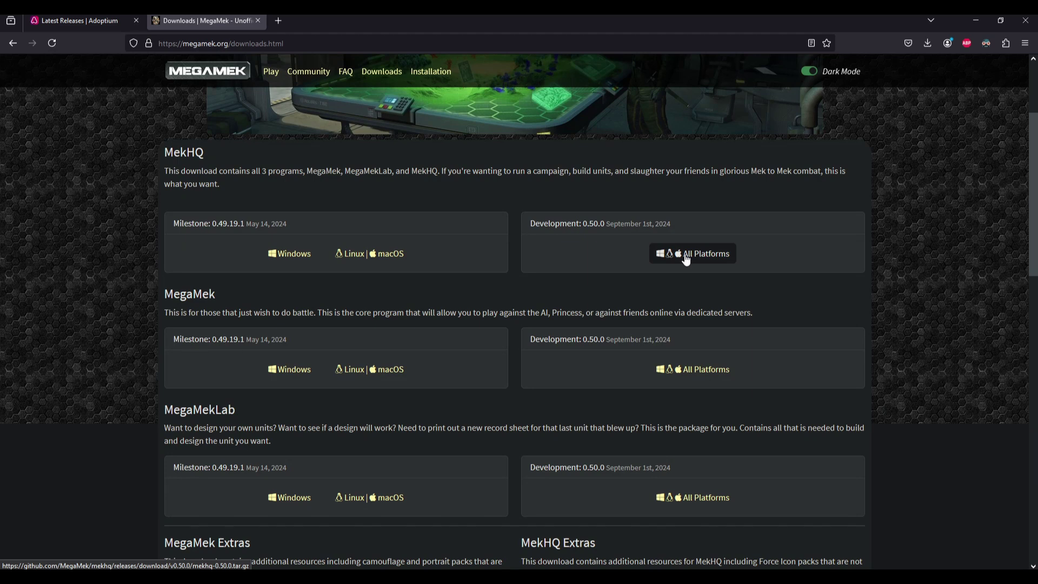
scroll(600, 373, down, 2)
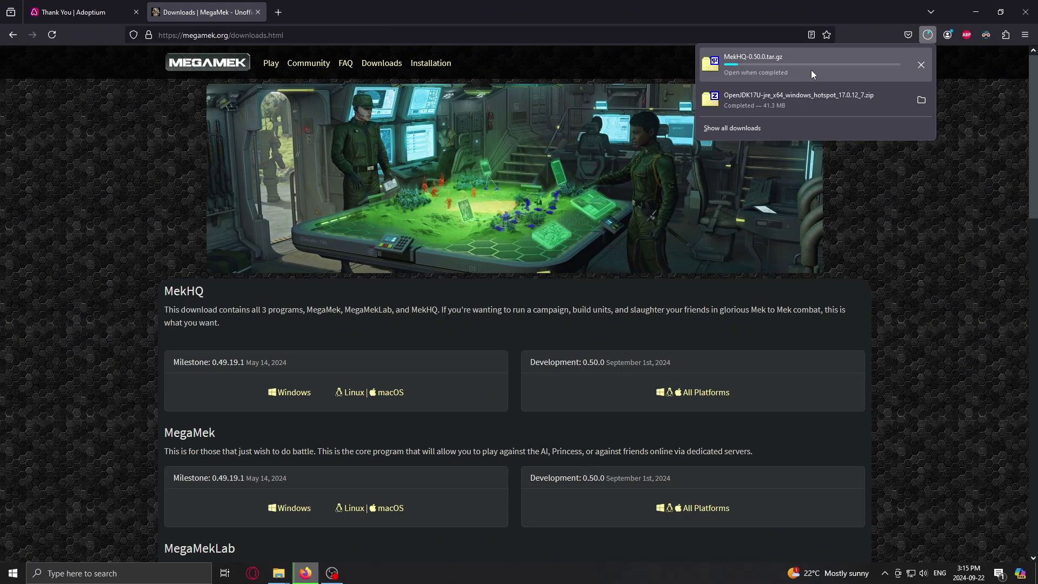
right_click(788, 62)
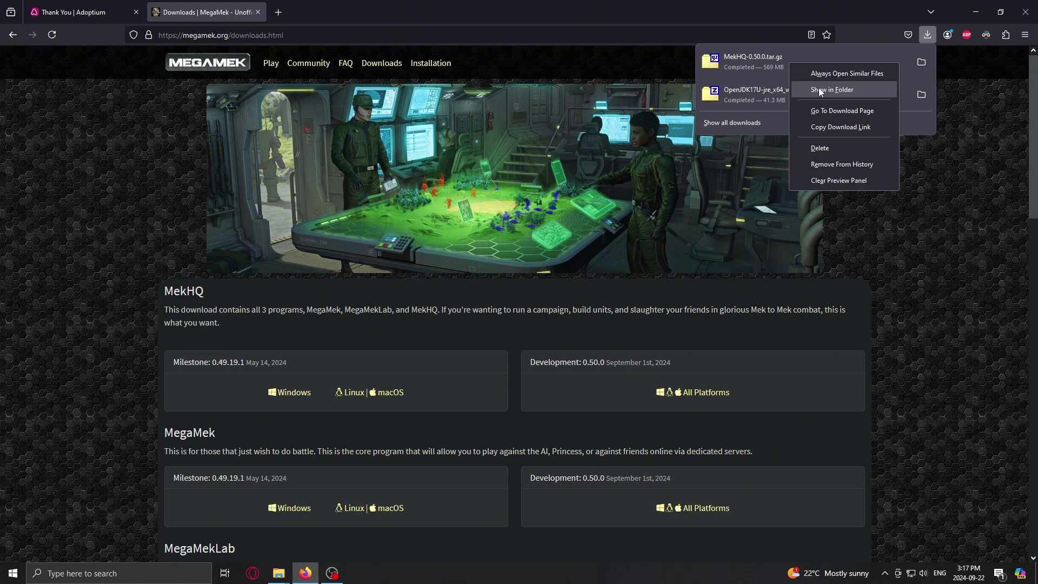
click(821, 90)
- Extract MekHQ-0.50.0.tar.gz with 7-Zip to the E:\Java folder, keeping the MekHQ-0.50.0.tar subfolder
right_click(451, 231)
mouse_move(525, 262)
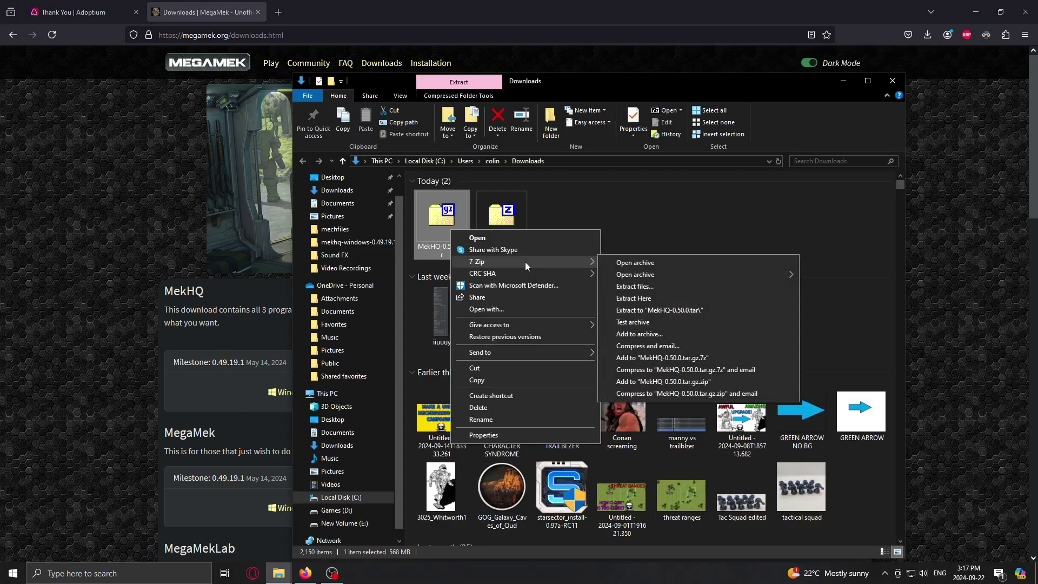
click(654, 286)
click(624, 230)
click(618, 247)
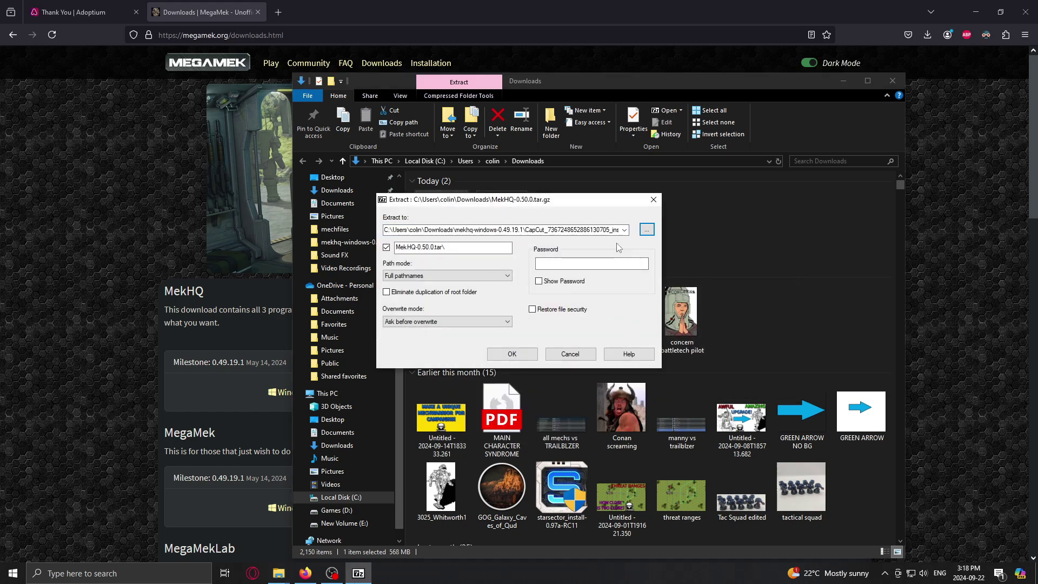
click(647, 229)
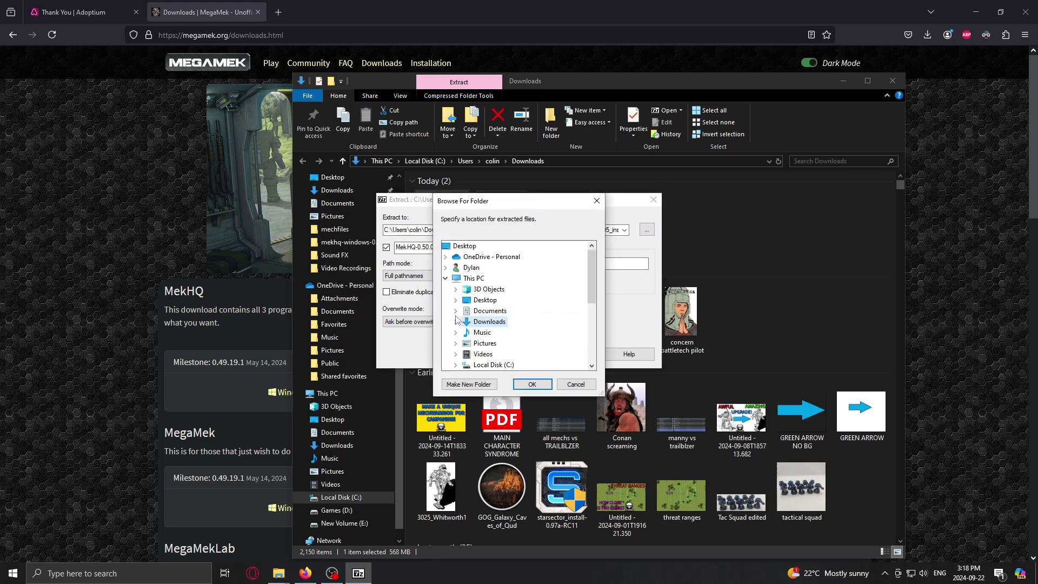
scroll(456, 319, down, 3)
click(494, 301)
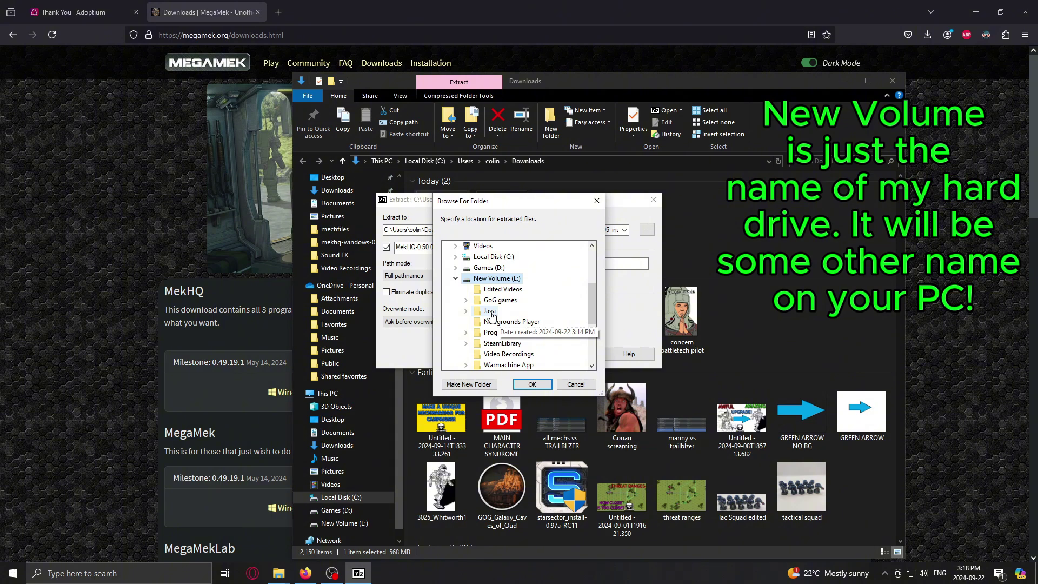
click(490, 312)
click(532, 384)
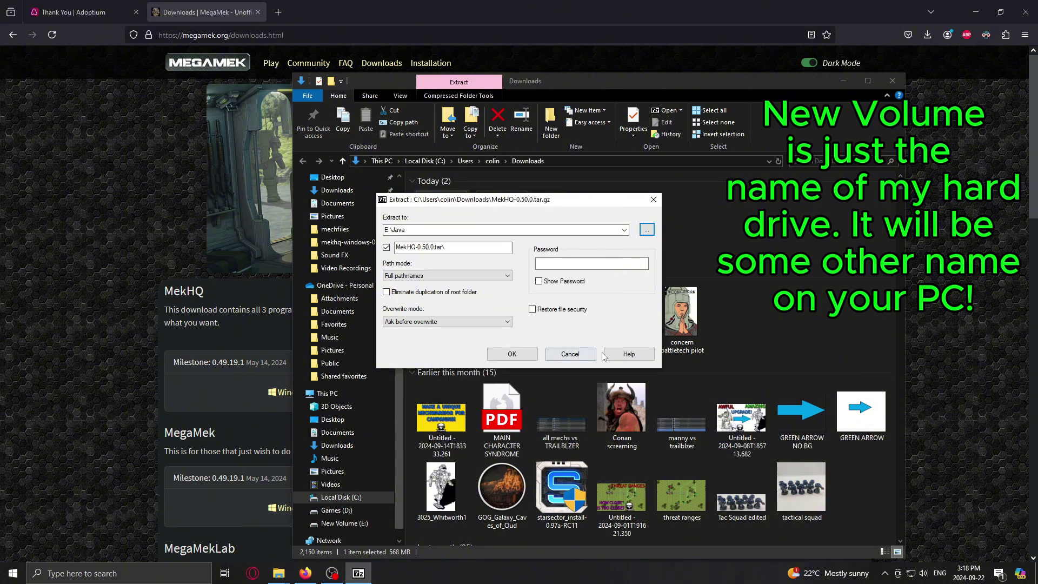
click(520, 355)
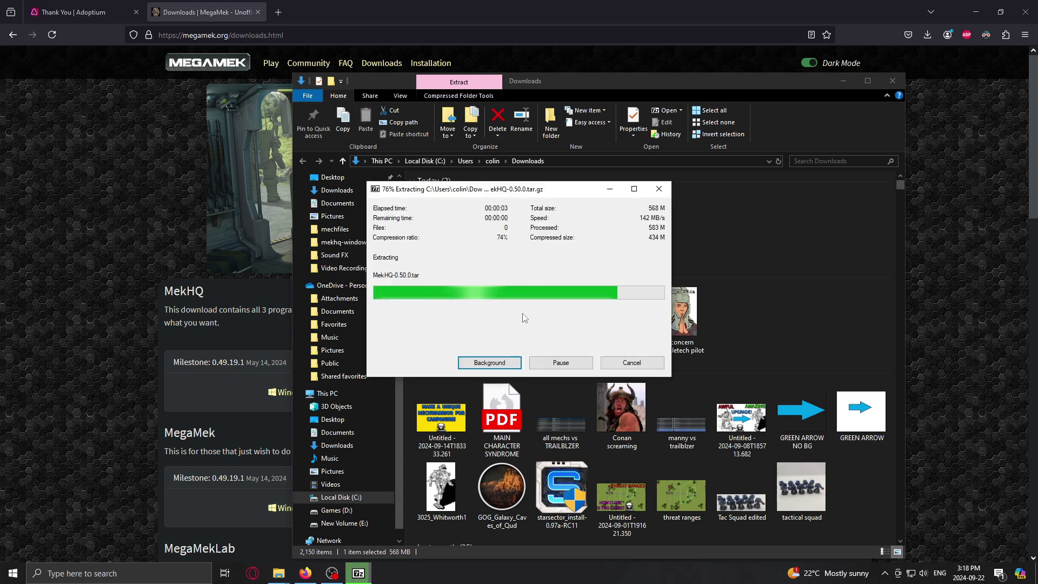
- Go to the extracted MekHQ-0.50.0.tar folder inside E:\Java and open the MekHQ-0.50.0 tar archive in 7-Zip
click(344, 523)
double_click(456, 216)
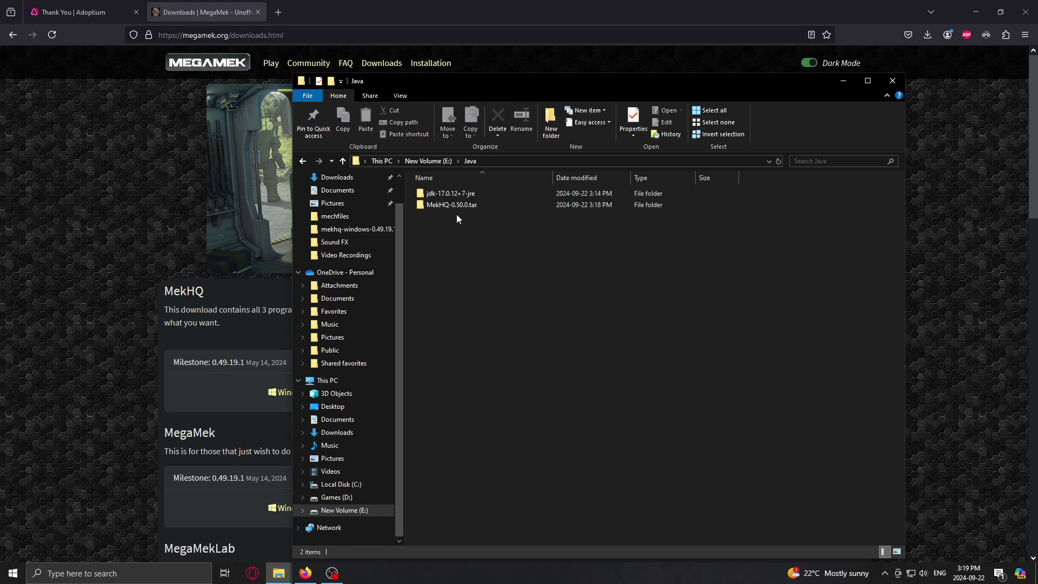
double_click(471, 206)
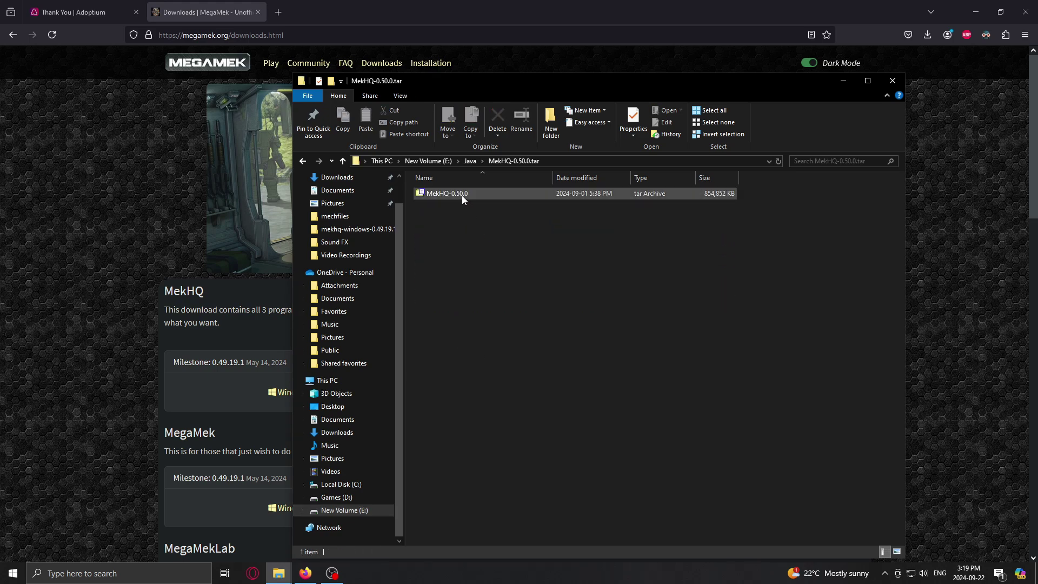
double_click(462, 195)
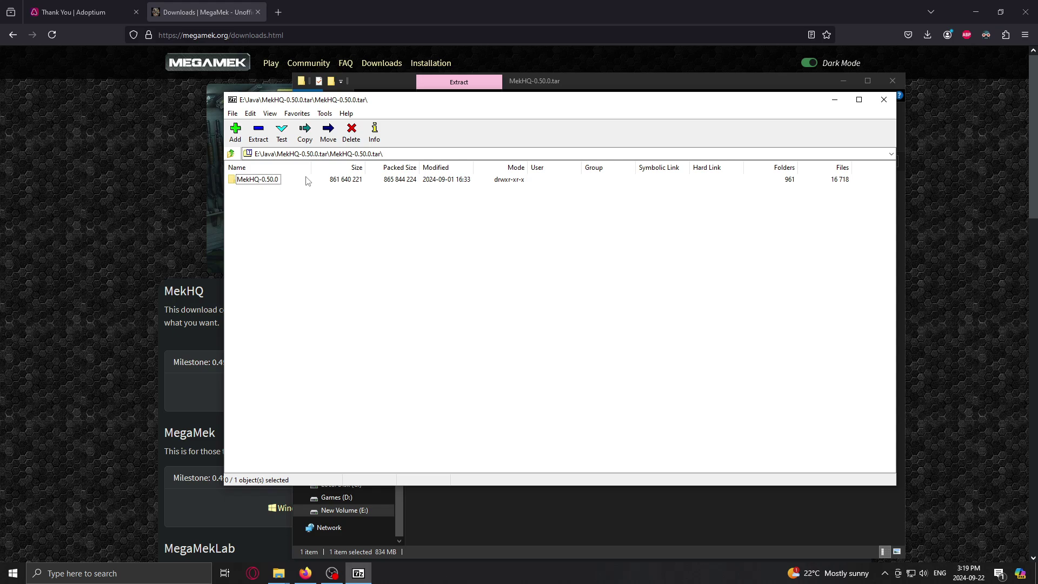
- Extract the MekHQ-0.50.0 folder from the tar archive to E:\Java\MekHQ-0.50.0.tar\ and open the extracted folder in File Explorer
click(263, 134)
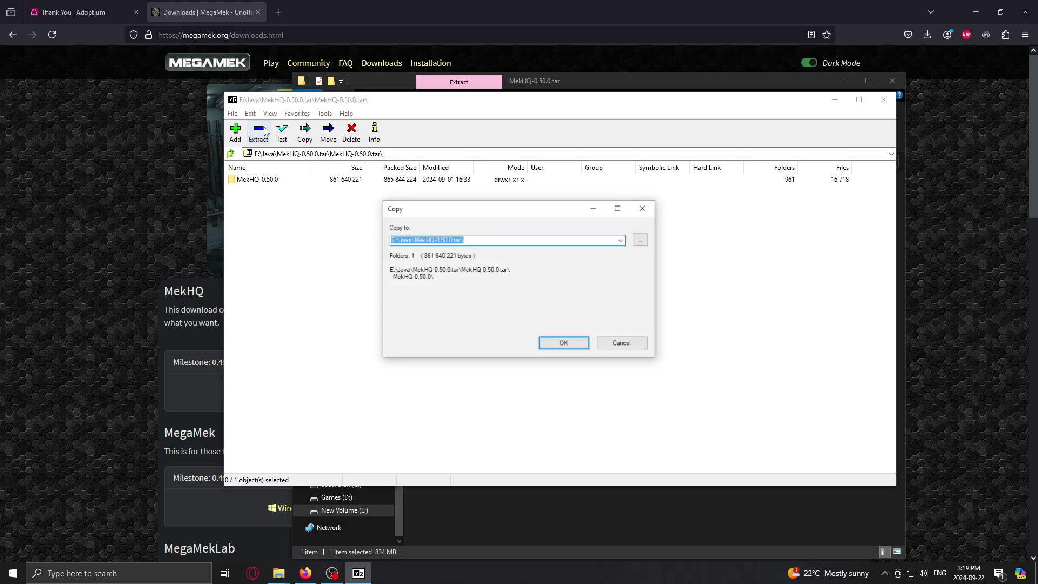
click(561, 343)
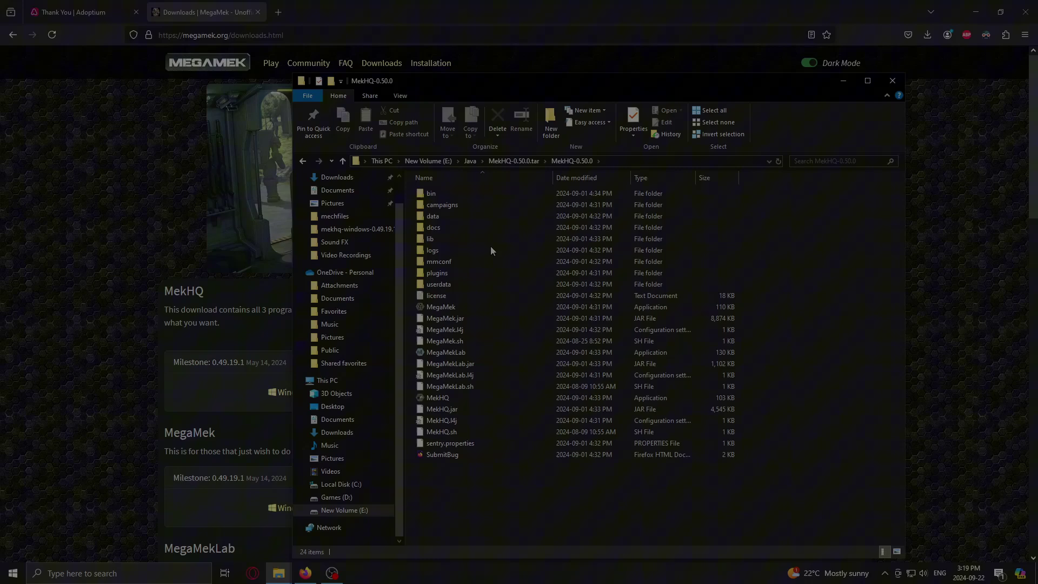
key(alt+Left)
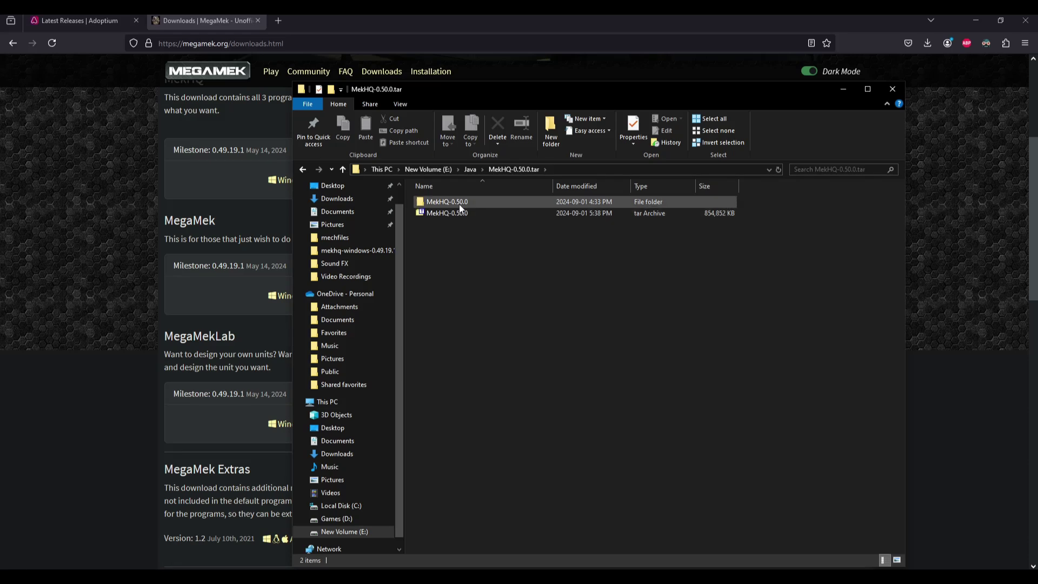
double_click(459, 203)
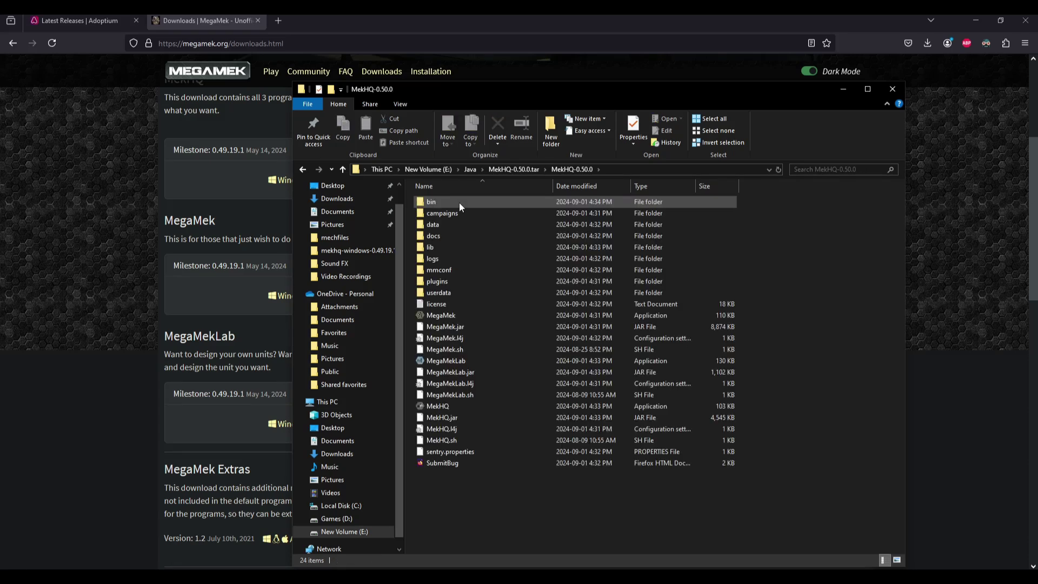
- Launch the MegaMek application from the extracted folder, skipping its documentation, and begin starting a new game
double_click(473, 319)
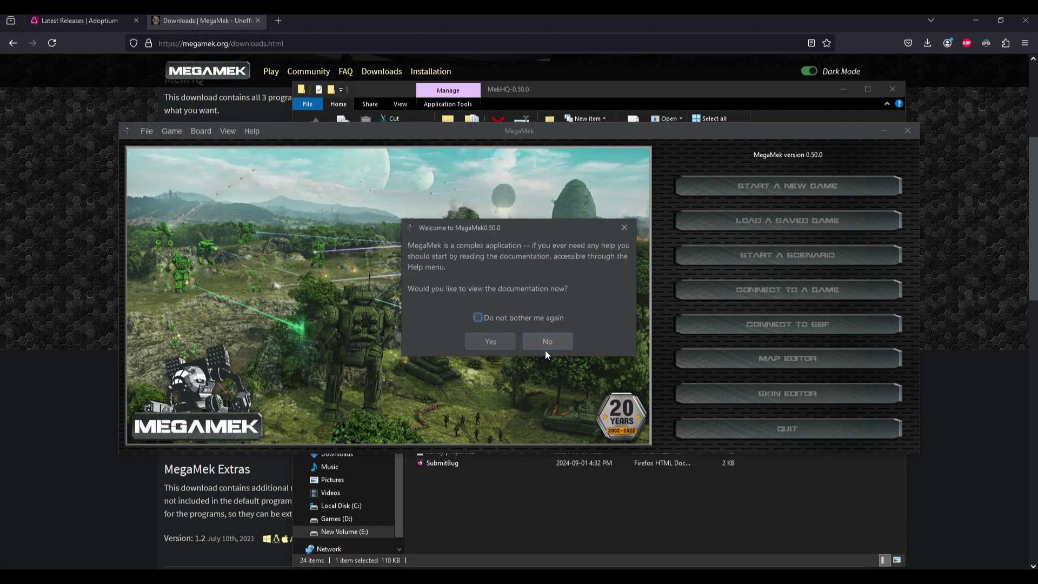
click(625, 227)
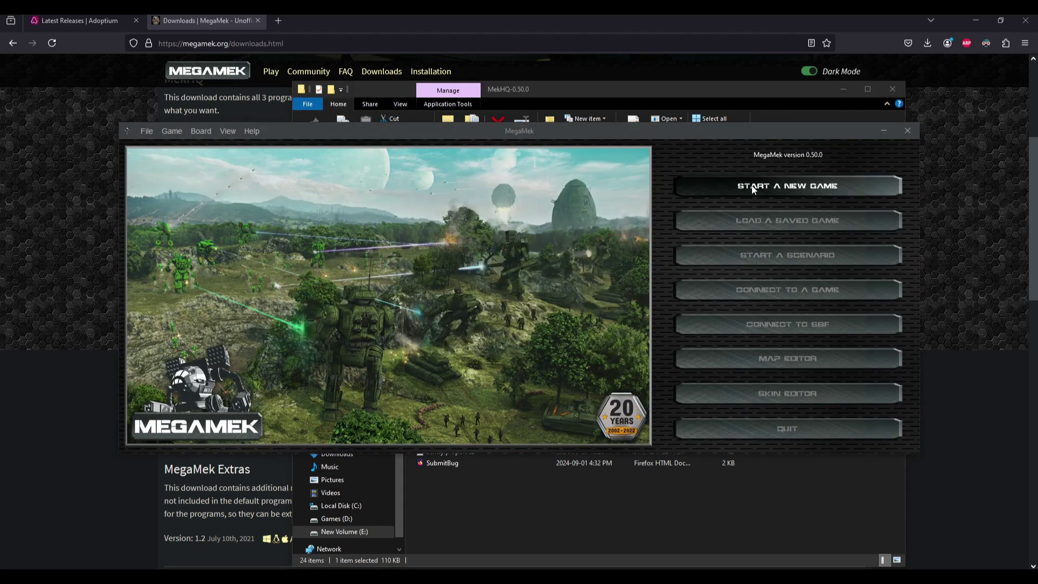
click(788, 185)
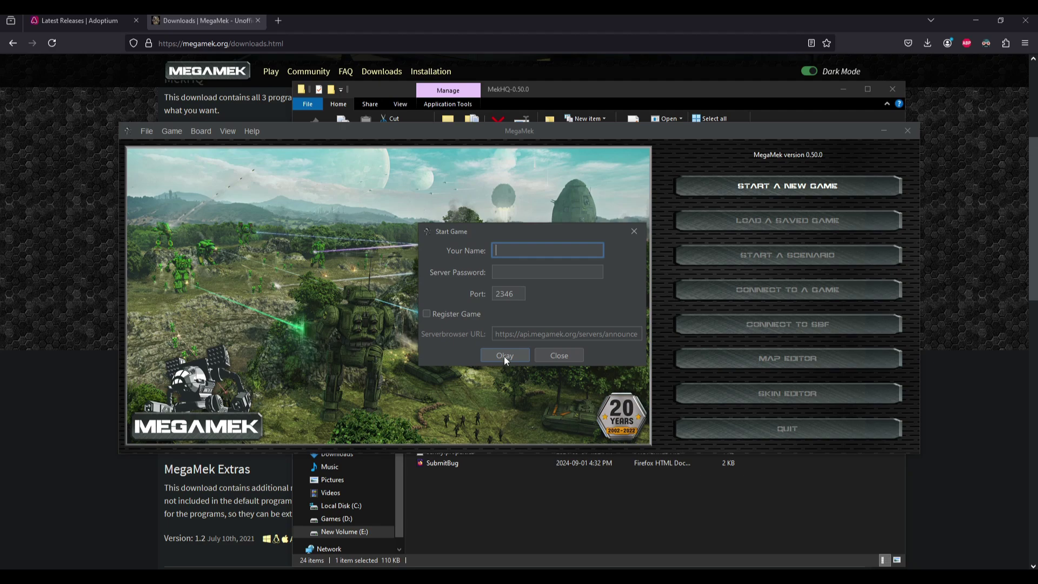